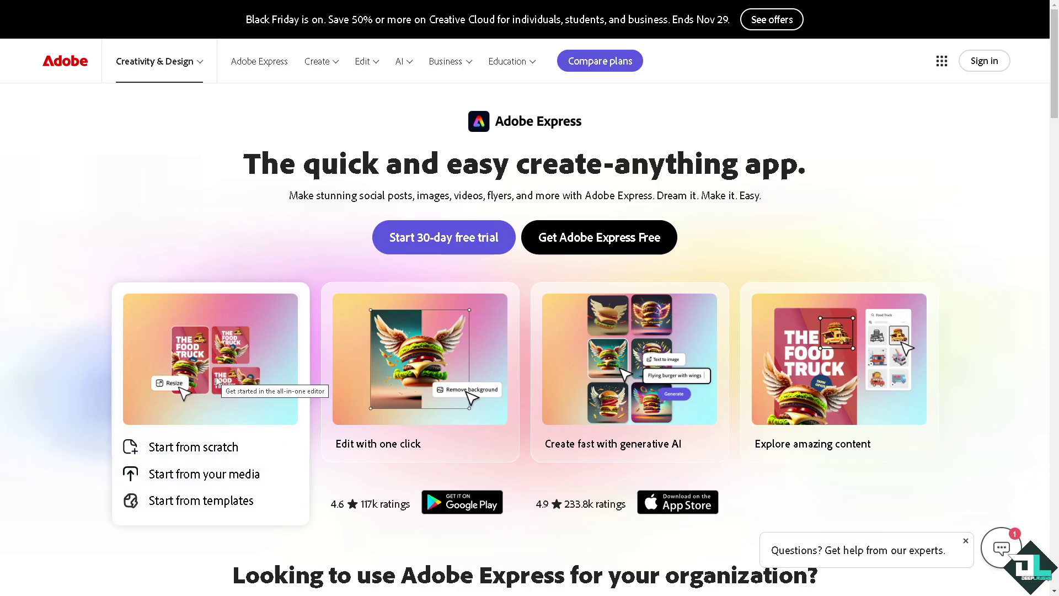
Step: Expand the extra sign-in options and start creating an account with the user's e-mail
mouse_move(420, 375)
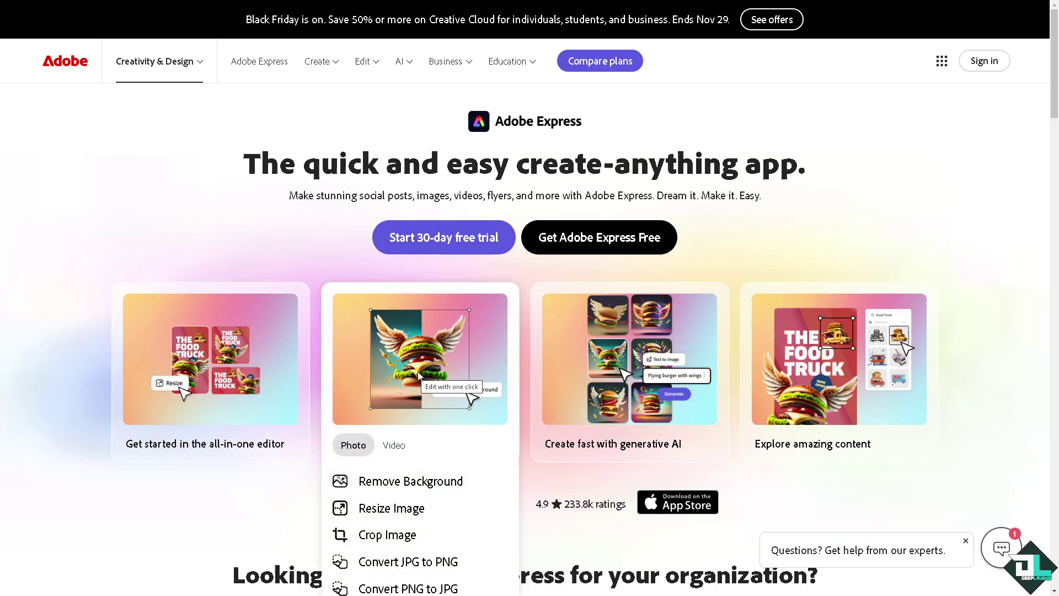
mouse_move(600, 352)
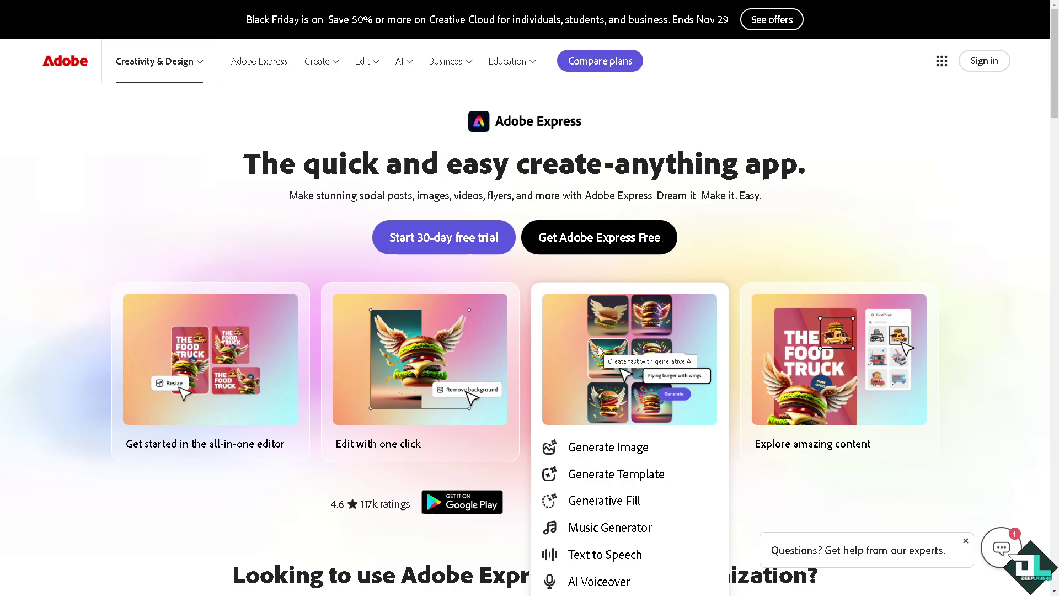
mouse_move(812, 345)
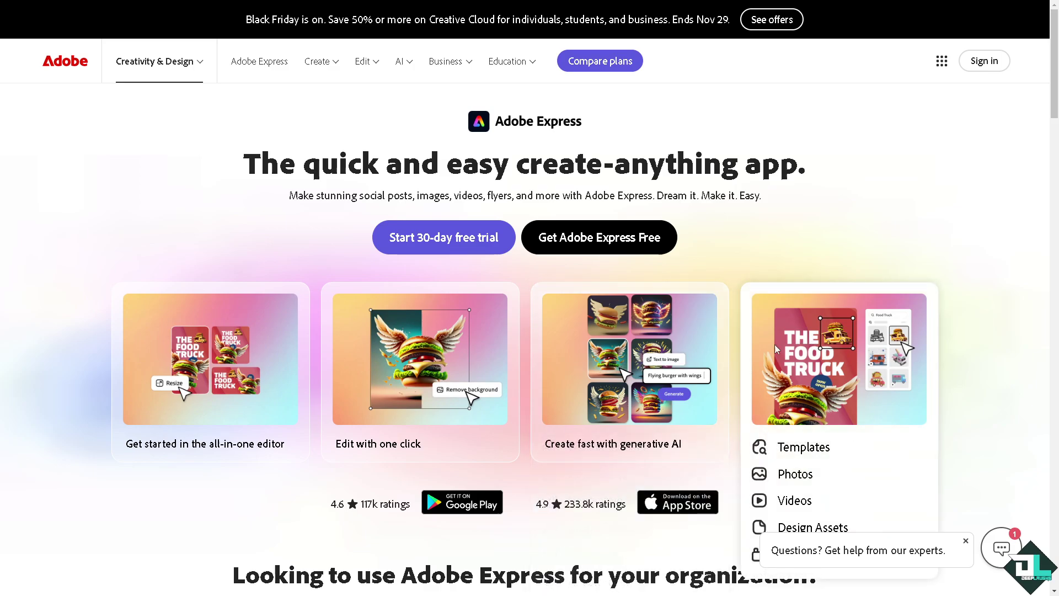
mouse_move(266, 343)
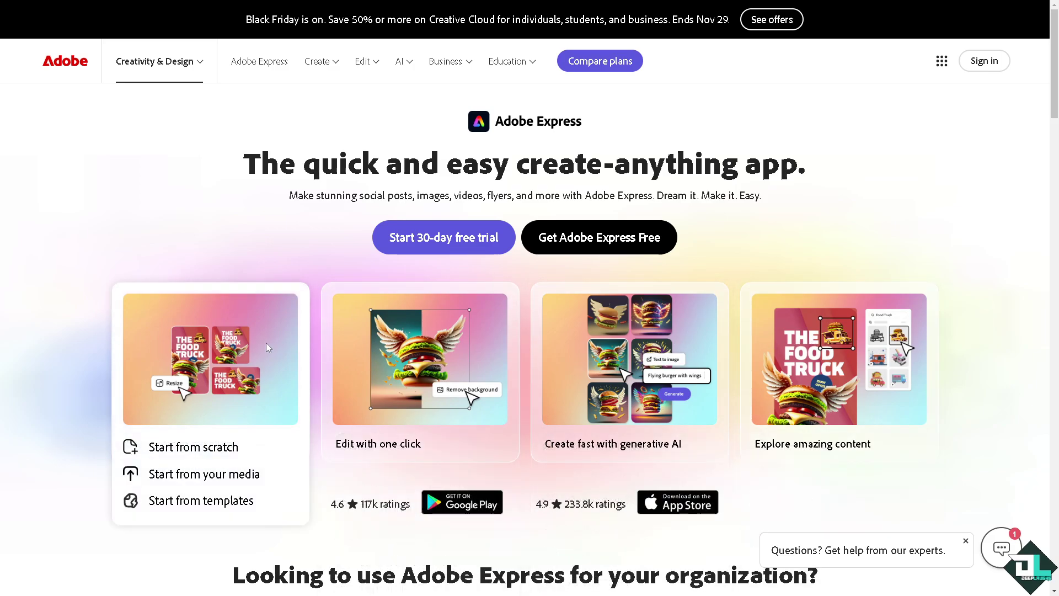
mouse_move(846, 373)
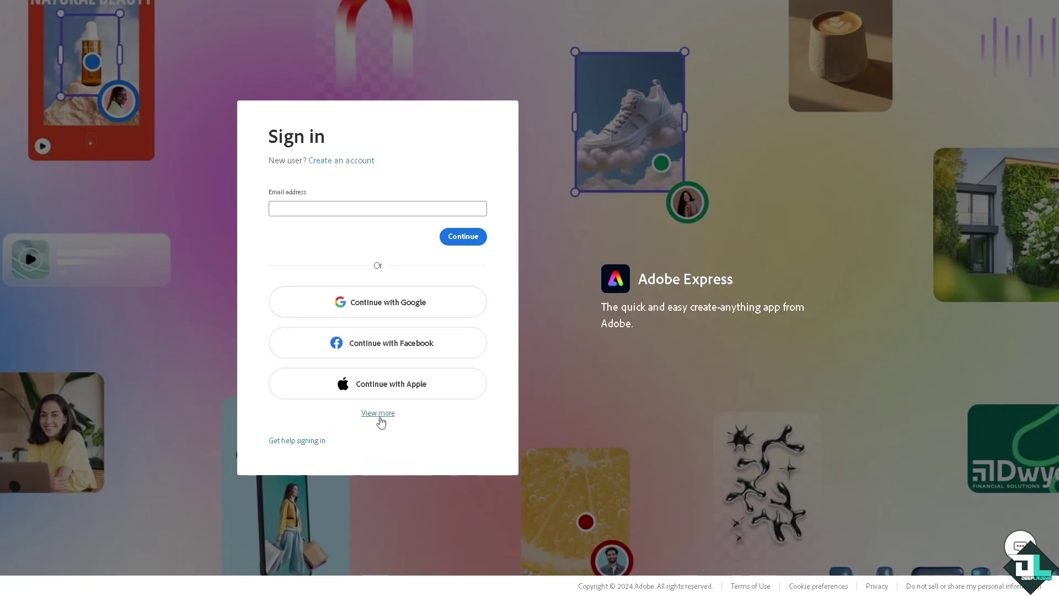
left_click(377, 415)
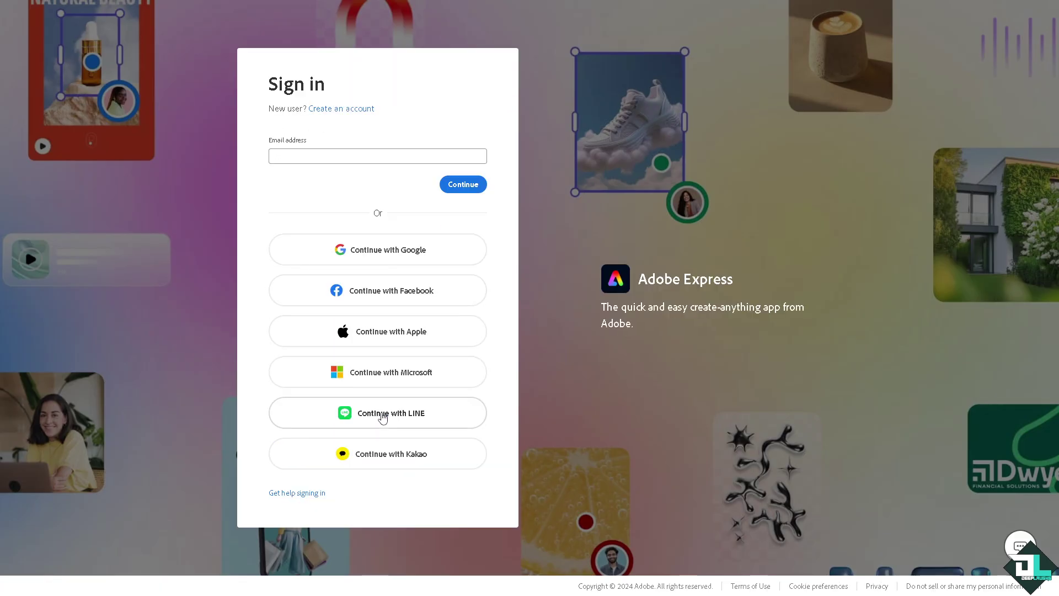
left_click(359, 110)
left_click(409, 323)
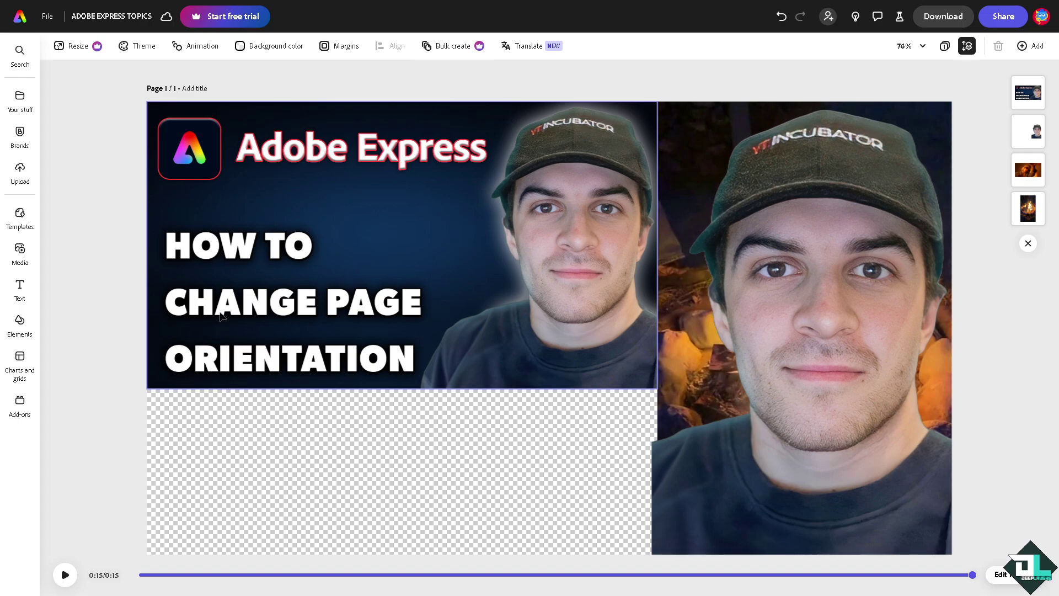
Step: Play and pause the thumbnail animation, then bring up the Resize options showing 1920 × 1080 px
left_click(65, 574)
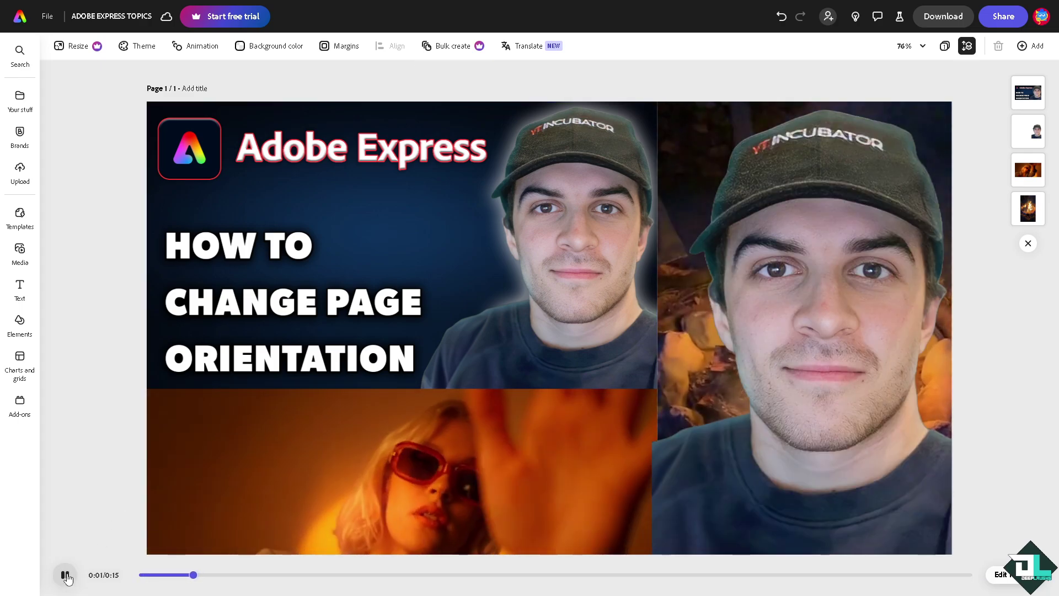
left_click(65, 575)
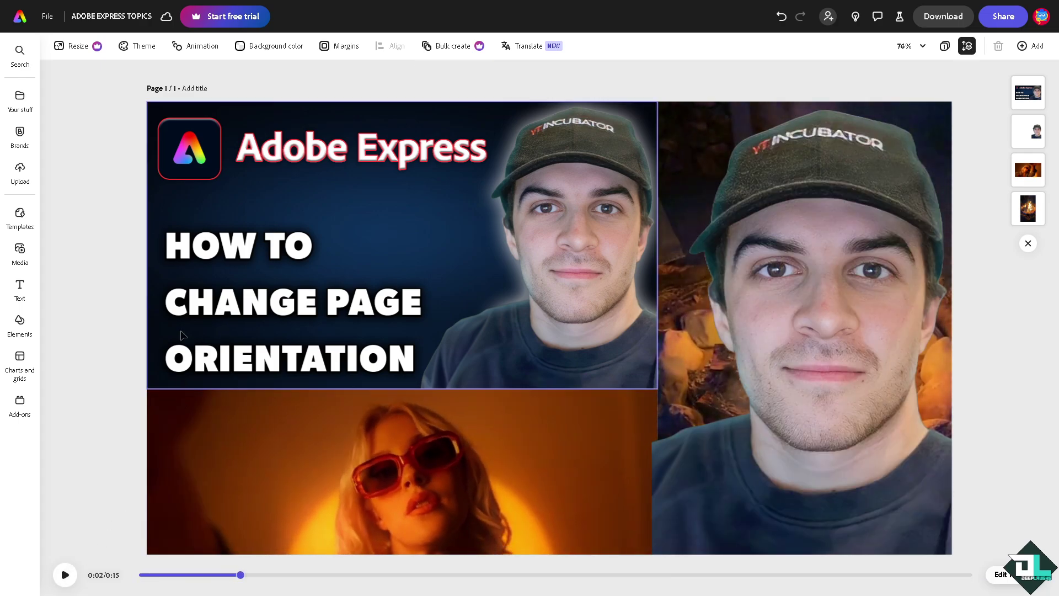
left_click(73, 47)
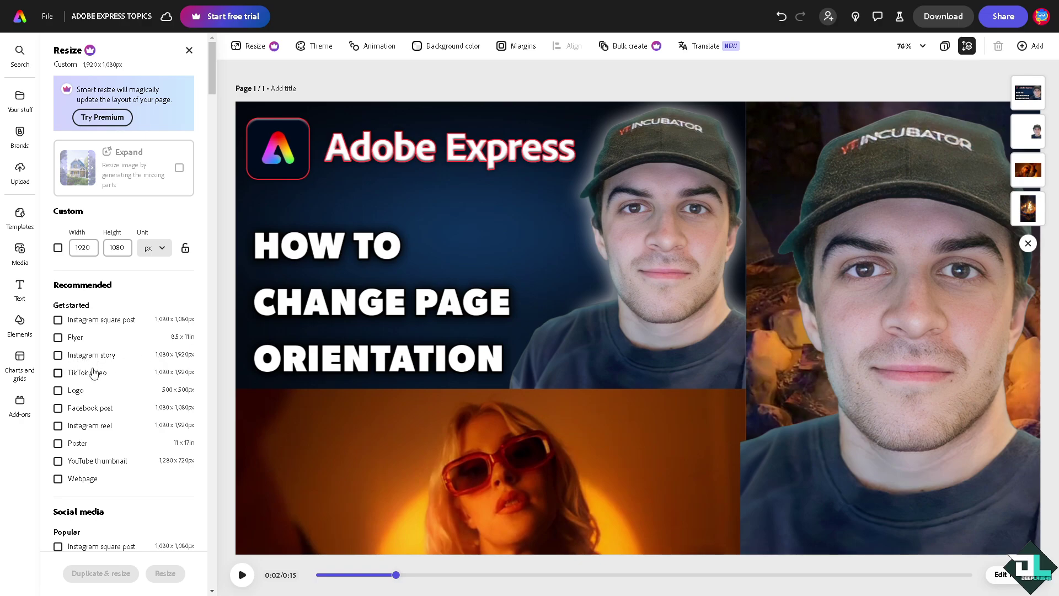
left_click(58, 373)
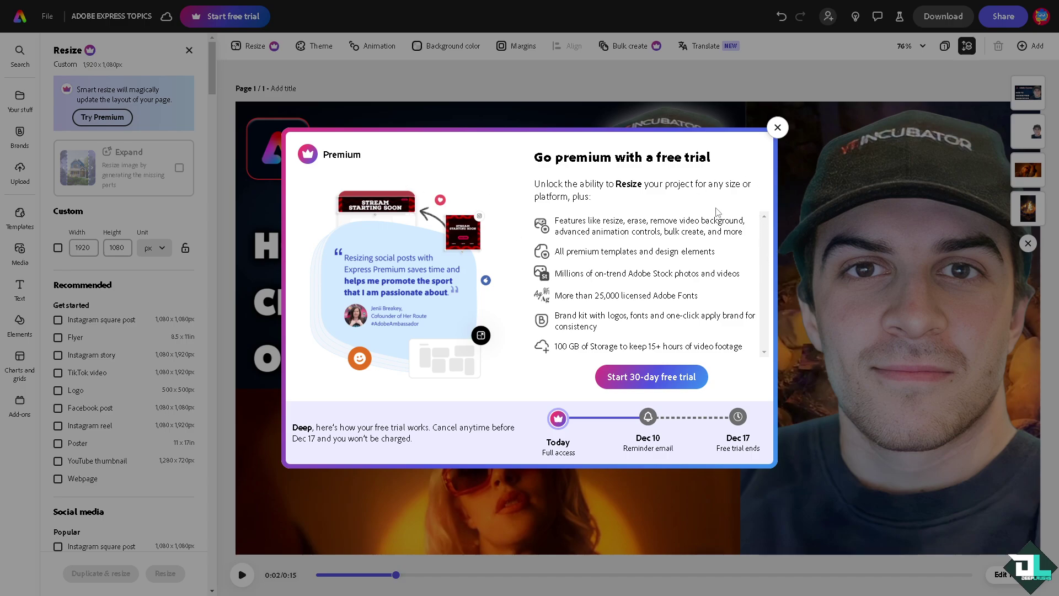
left_click(778, 128)
Step: Browse the Resize presets and close the panel, keeping the original landscape size
scroll(122, 405, "down", 9)
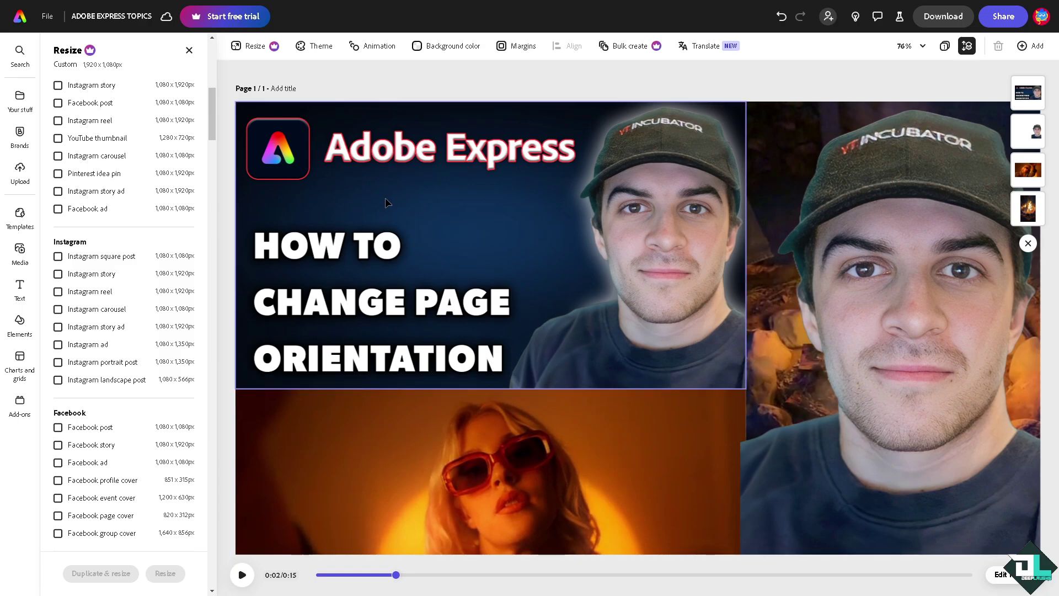
left_click(189, 51)
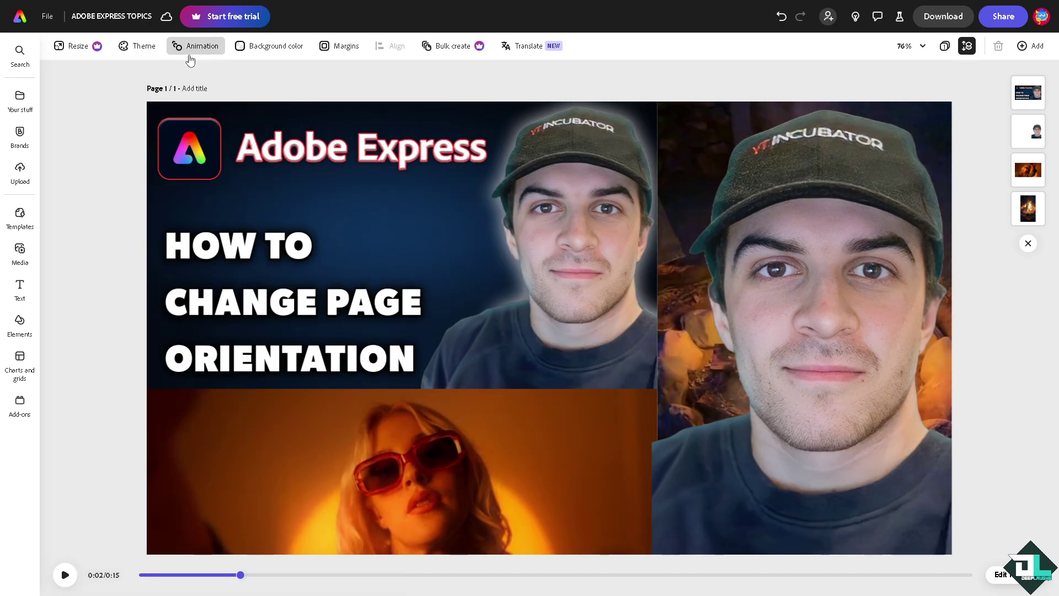
Step: Add a custom-size page with width 1080 and height 1080 px as page 2
left_click(1031, 48)
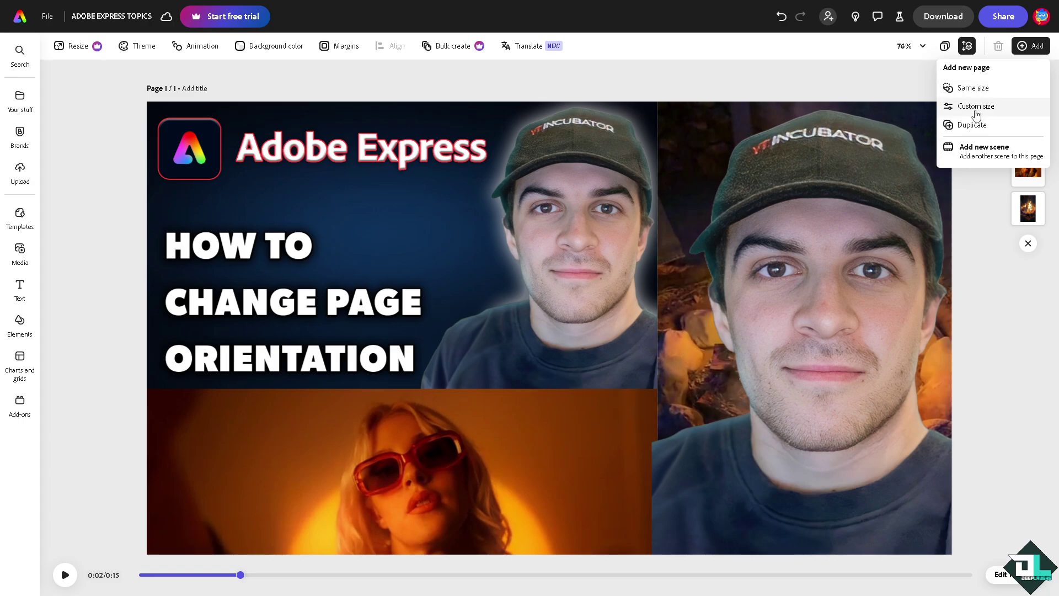
left_click(975, 107)
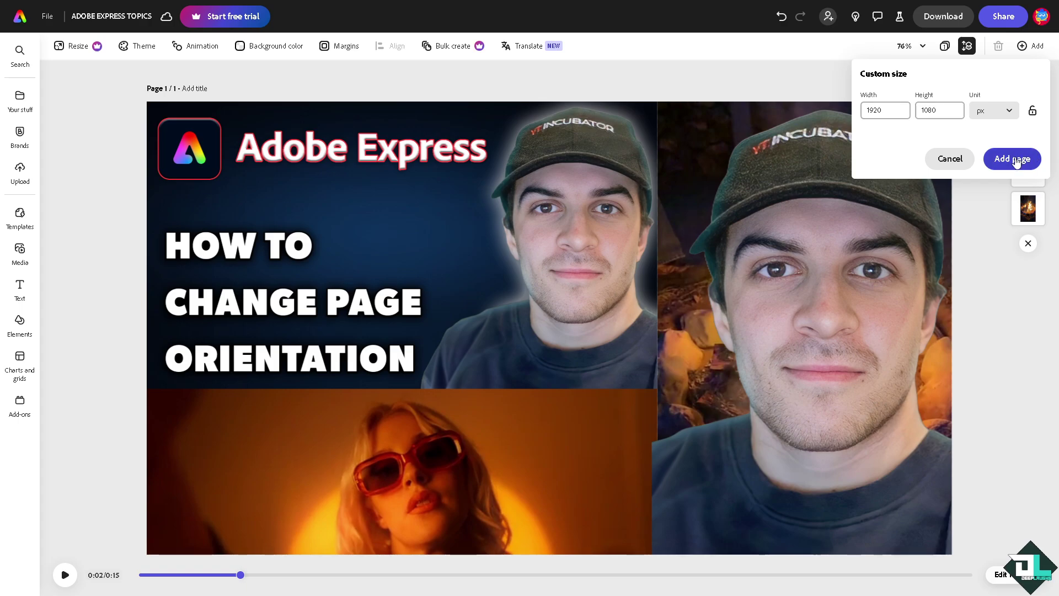
left_click_drag(886, 111, 855, 114)
key("Right")
type("108")
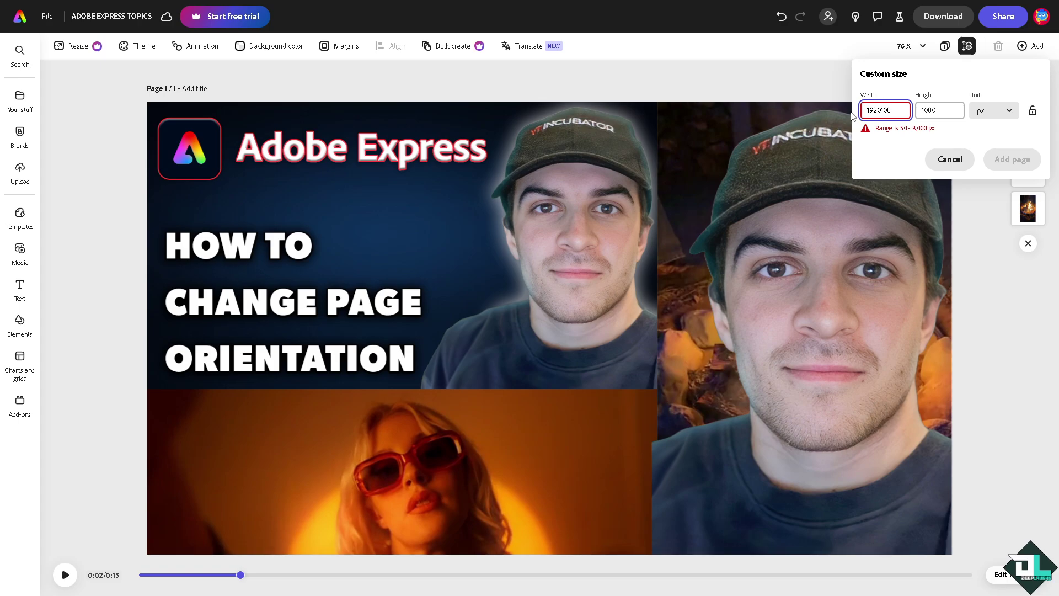
key("BackSpace")
key("BackSpace")
key("BackSpace")
key("BackSpace")
key("BackSpace")
key("BackSpace")
type("1080")
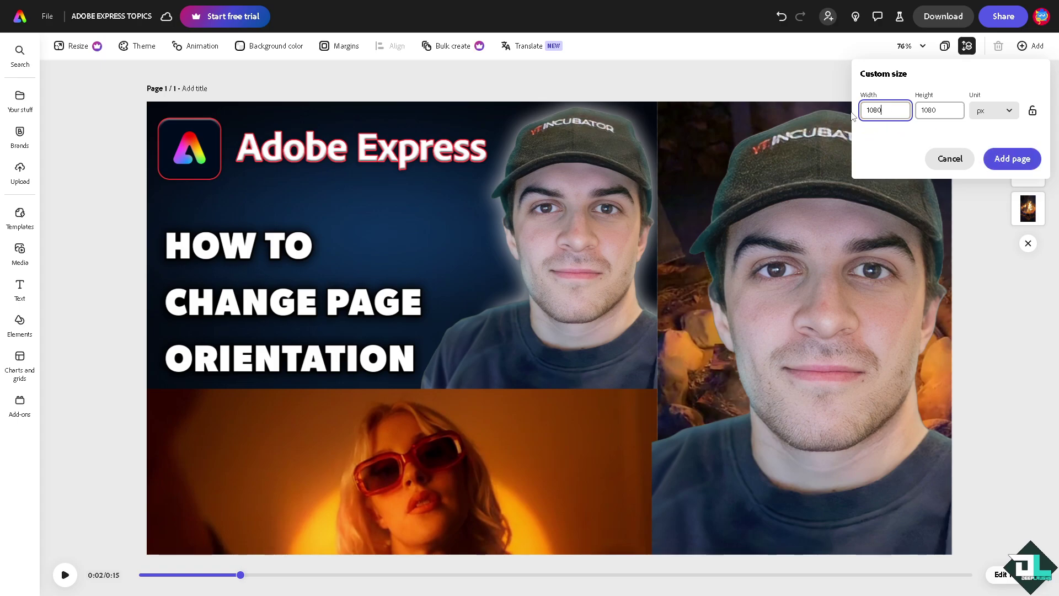
left_click(1005, 159)
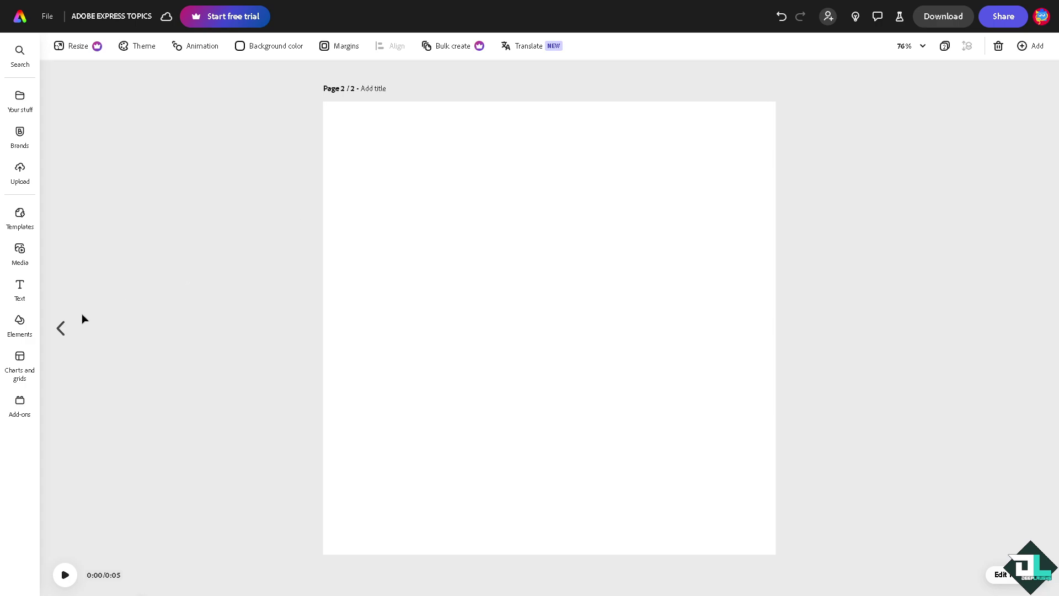
Step: On page 1, select the three thumbnail images and group them
left_click(61, 328)
left_click(415, 156)
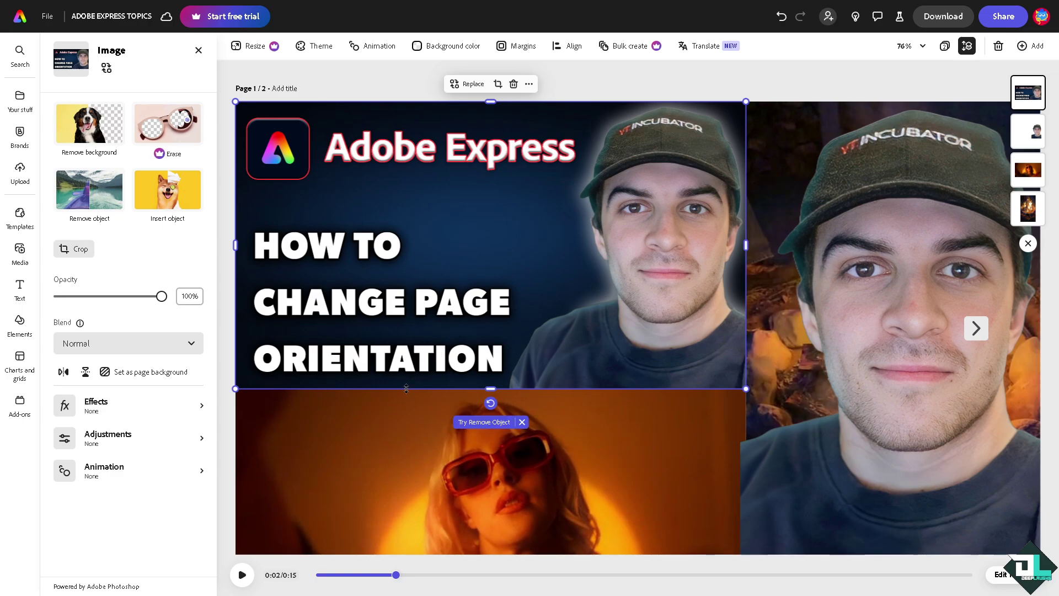
left_click(368, 451, "shift")
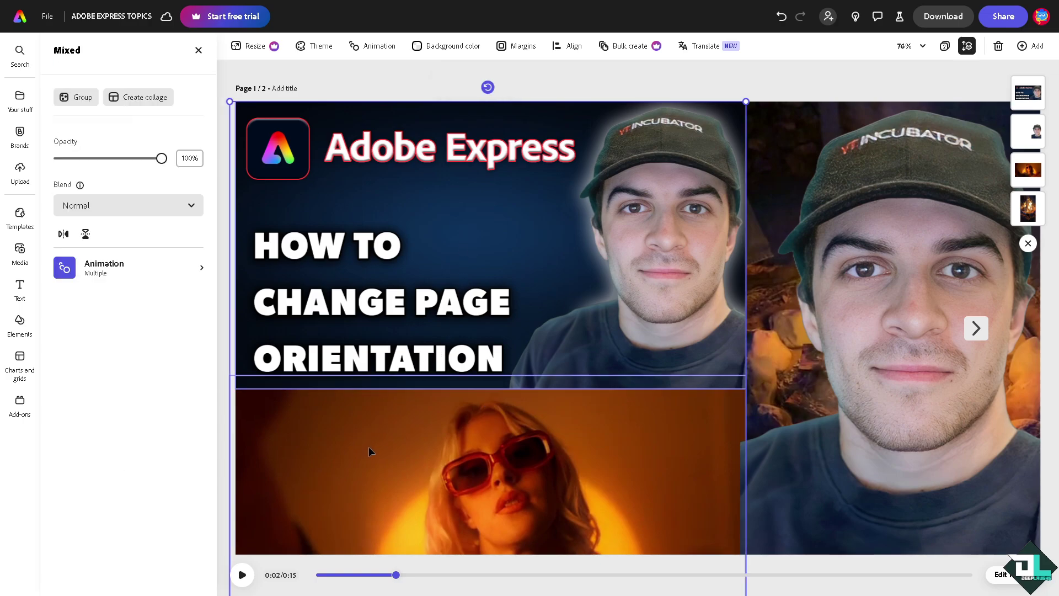
left_click(852, 259, "shift")
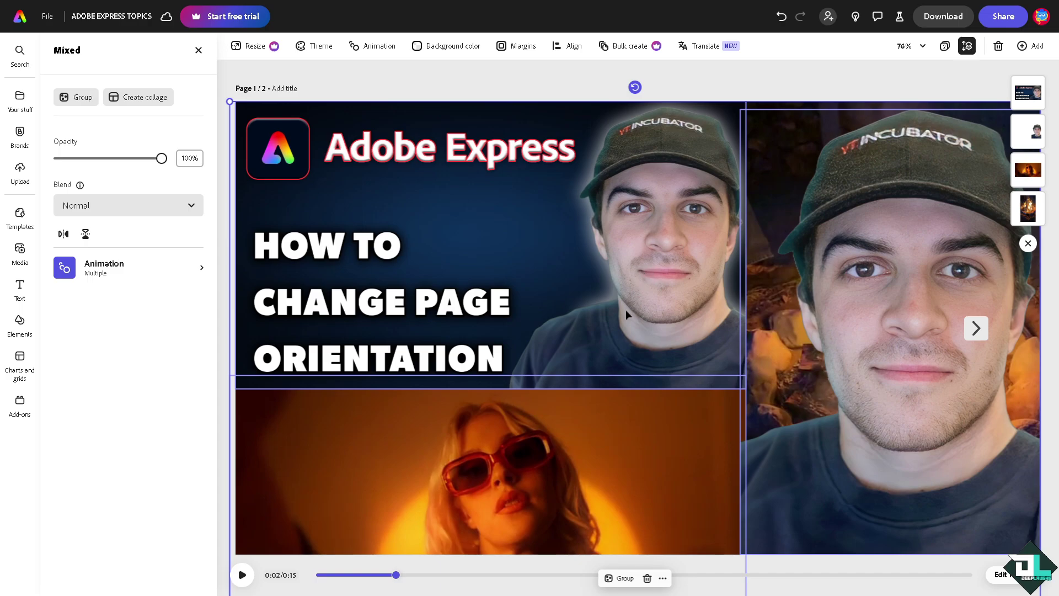
left_click(623, 579)
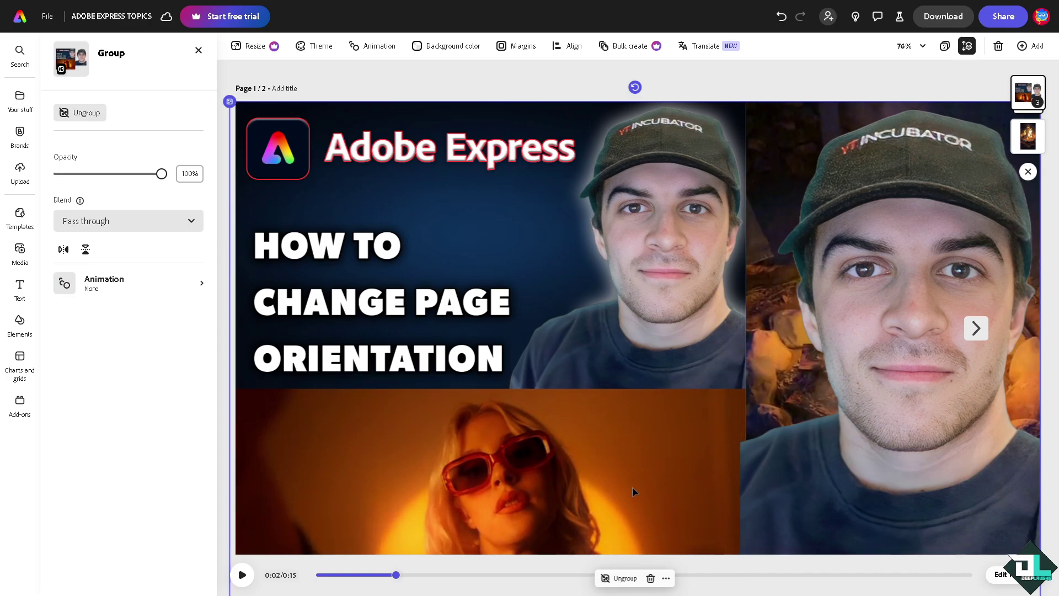
Step: Copy the thumbnail group and move to blank page 2
right_click(530, 186)
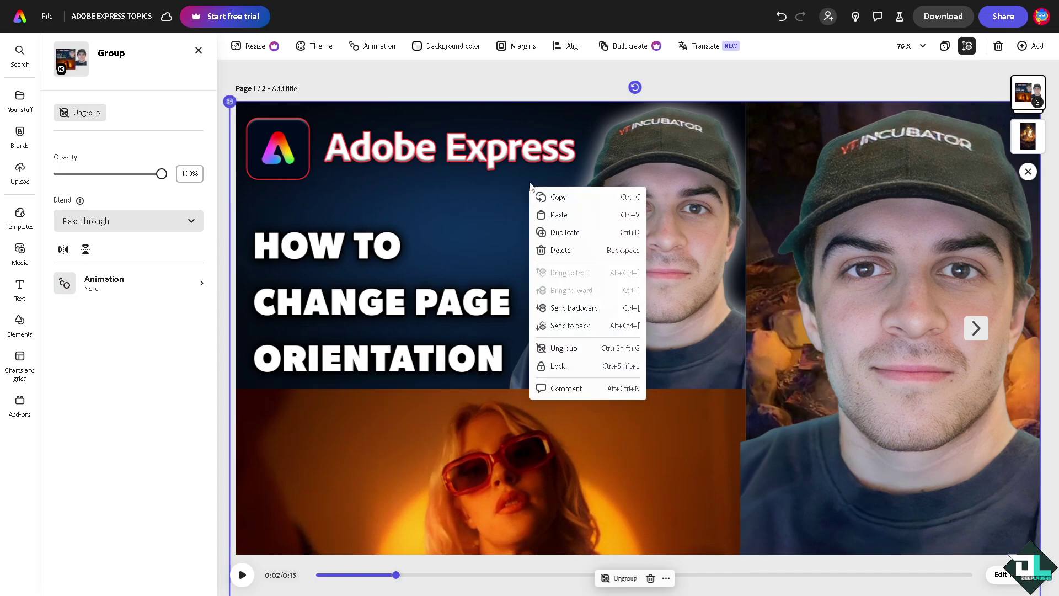
left_click(558, 198)
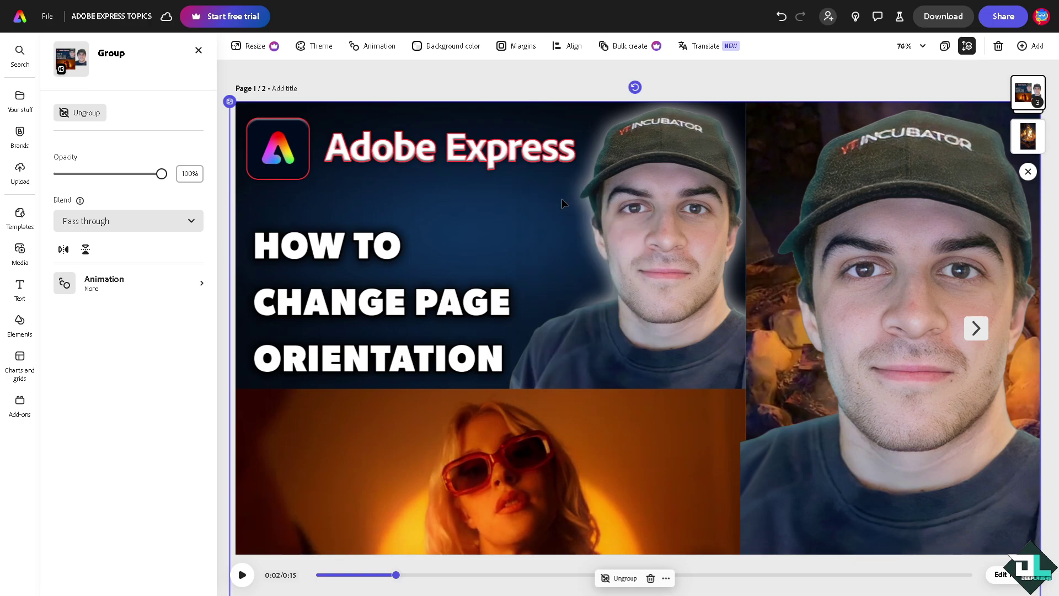
left_click(976, 331)
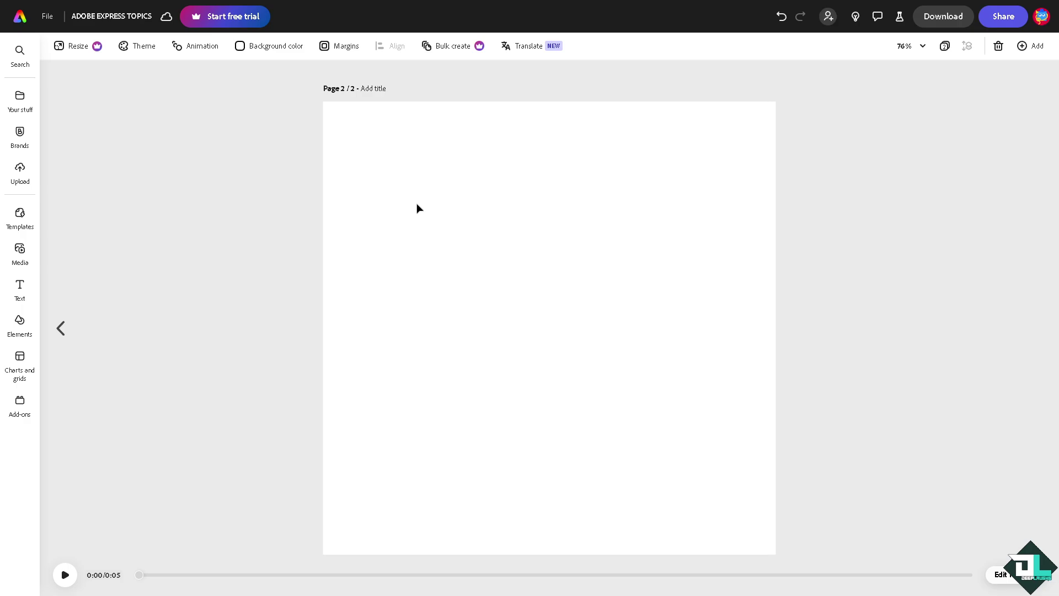
Step: Paste the copied group onto page 2, allowing clipboard access
right_click(417, 208)
left_click(474, 237)
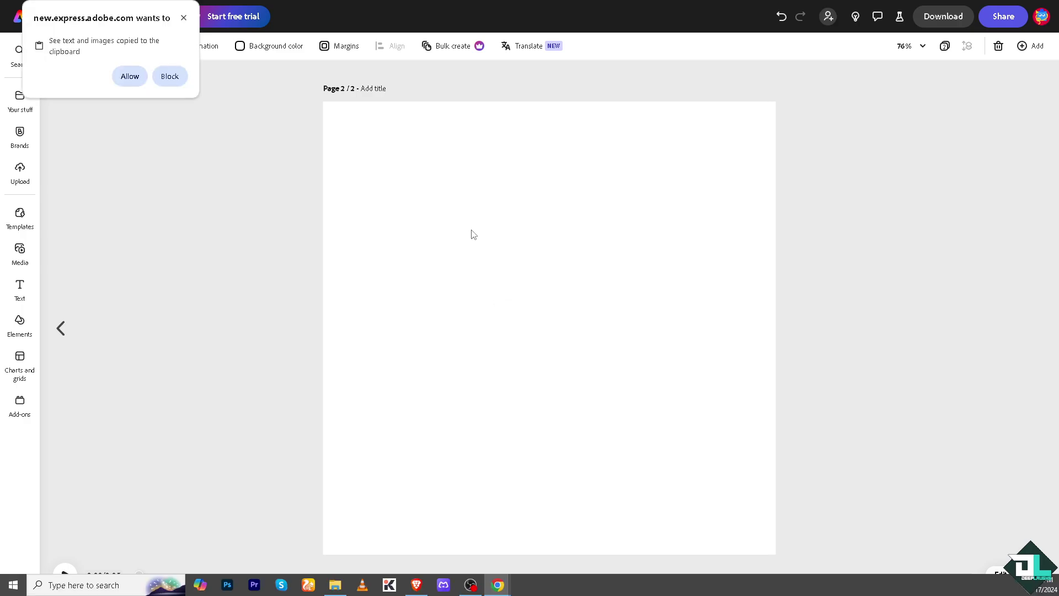
left_click(128, 81)
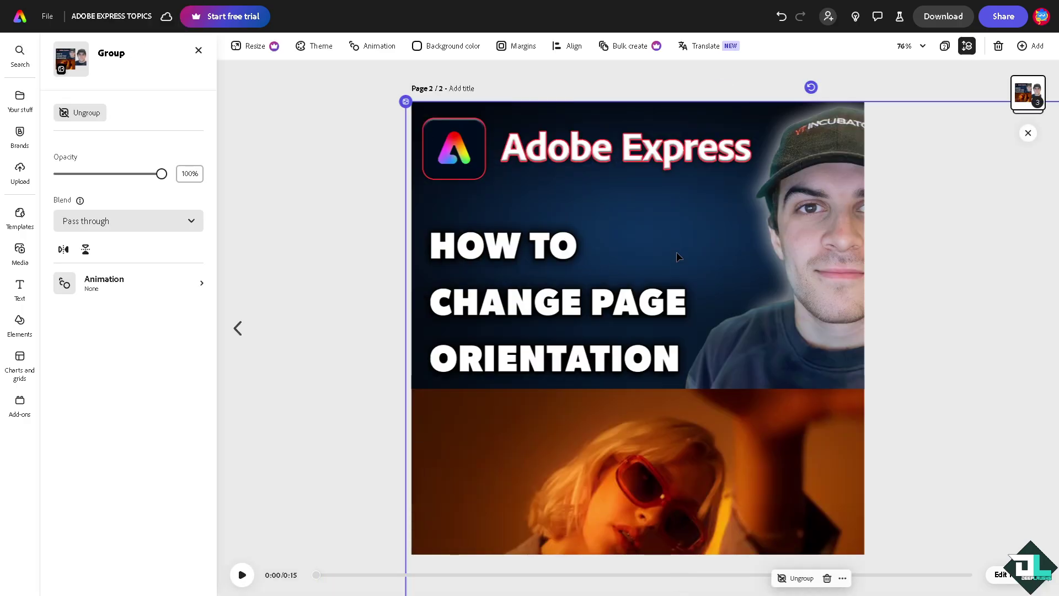
Step: Scale the group to span the top of the page and shrink the right portrait slightly
left_click_drag(408, 106, 733, 329)
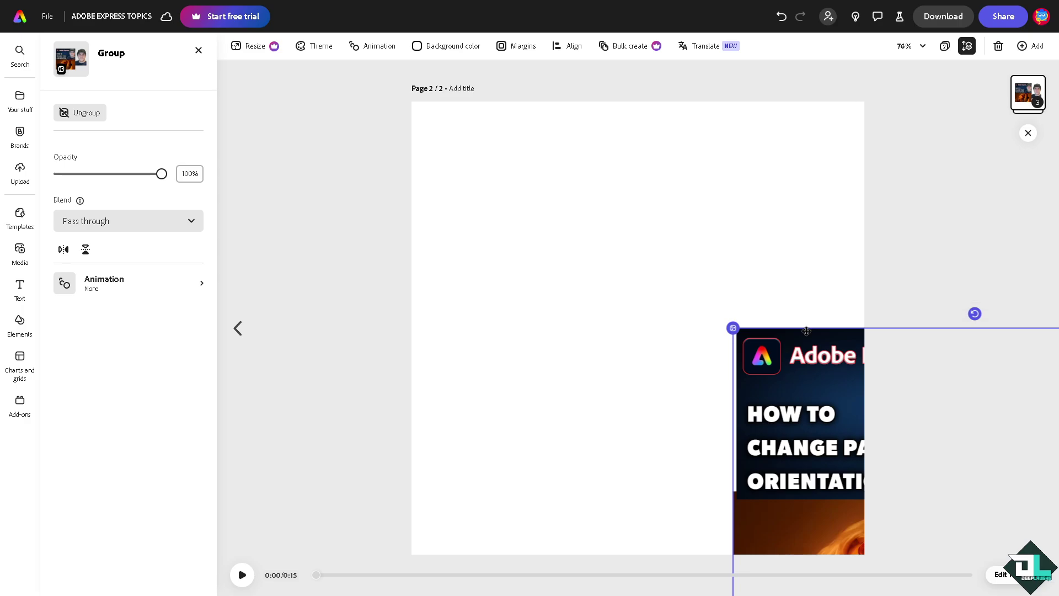
left_click_drag(824, 352, 510, 126)
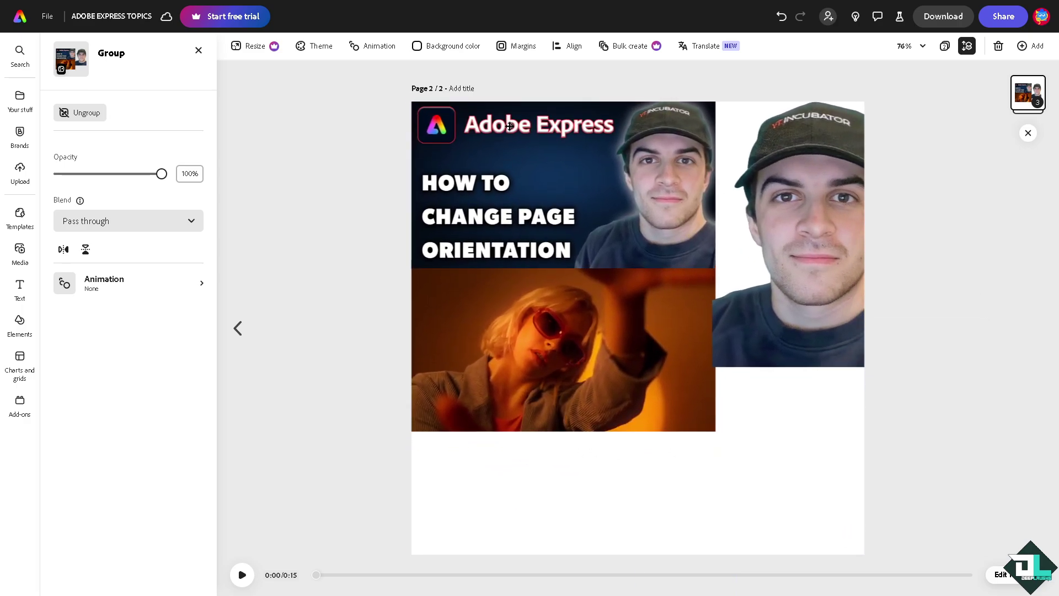
left_click(756, 253)
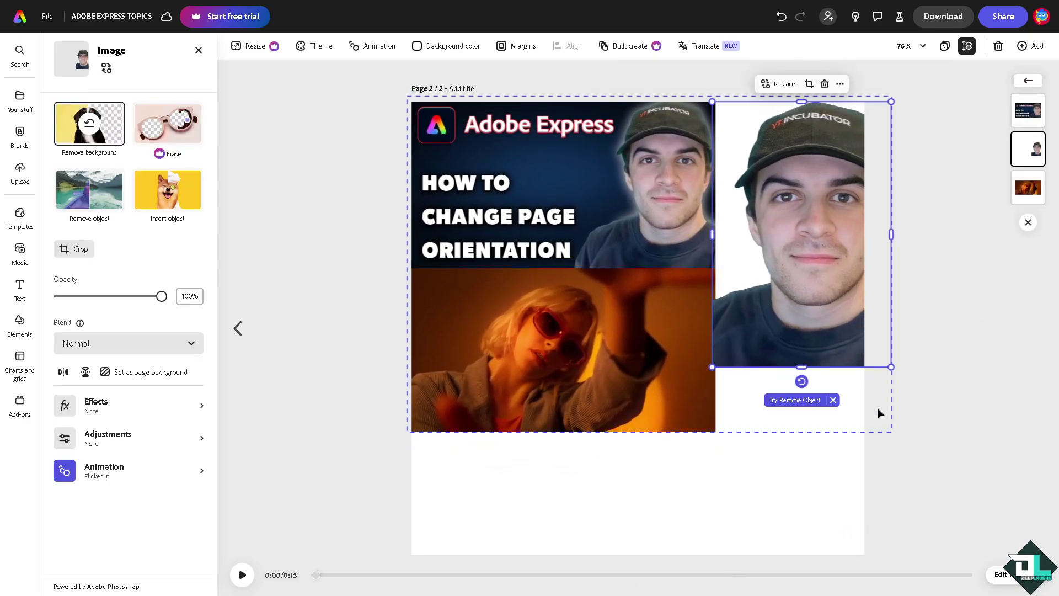
left_click_drag(891, 102, 840, 124)
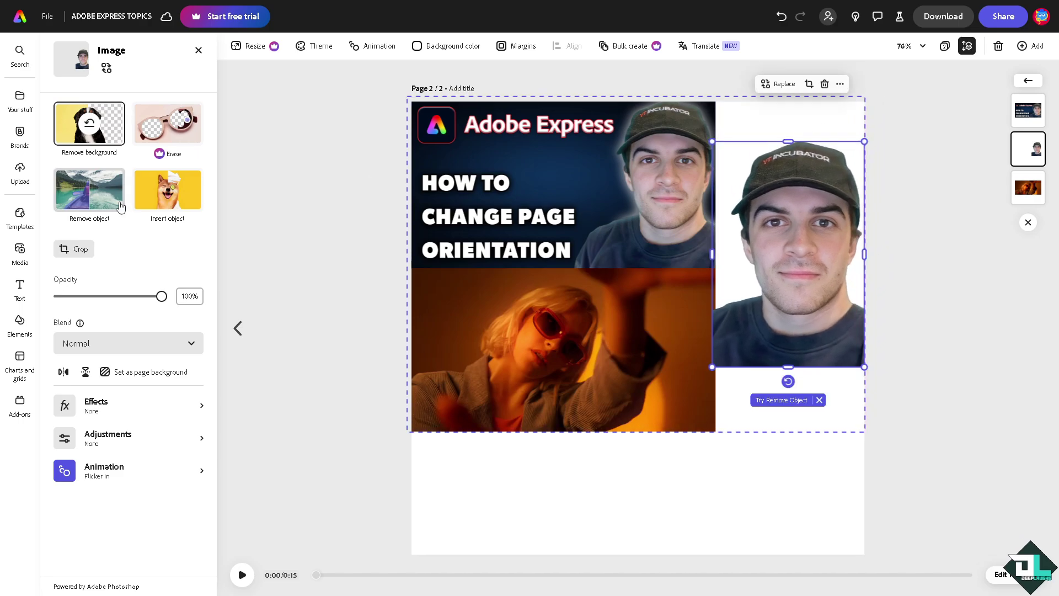
Step: Review the Download file formats without changing anything, keeping MP4
left_click(468, 192)
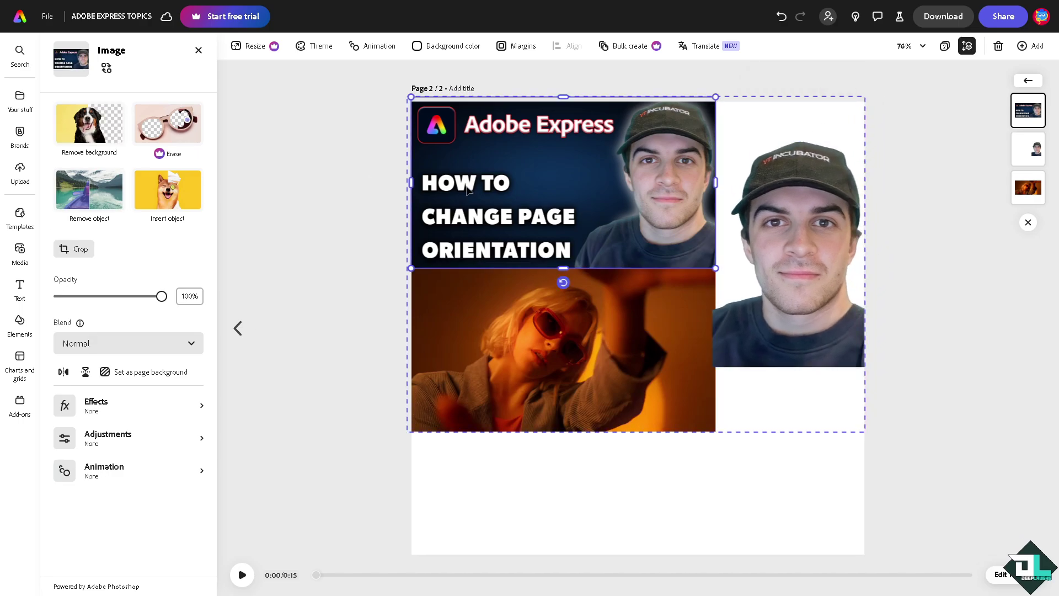
left_click(946, 22)
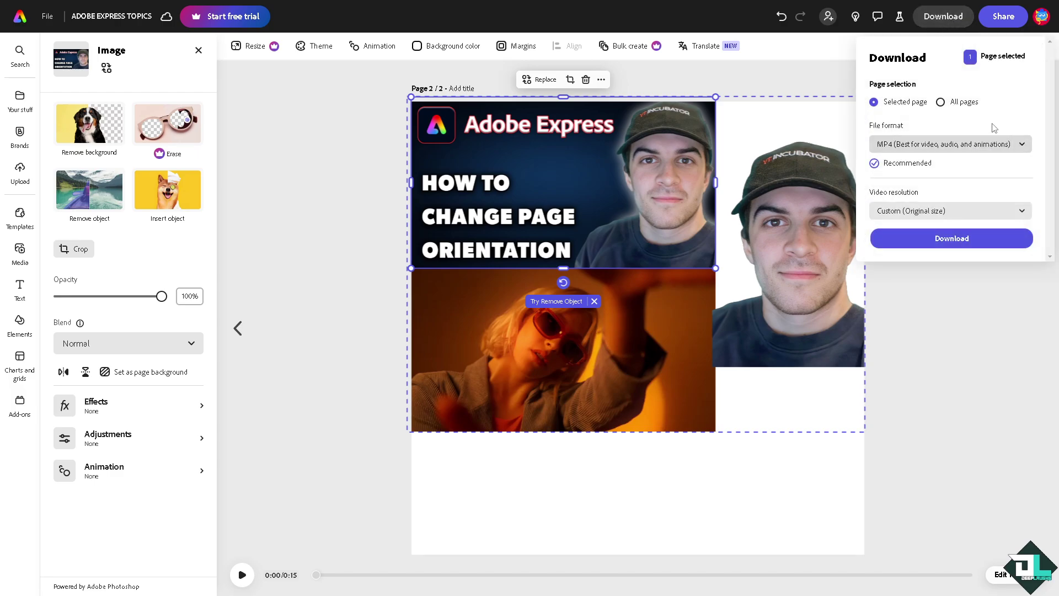
left_click(986, 147)
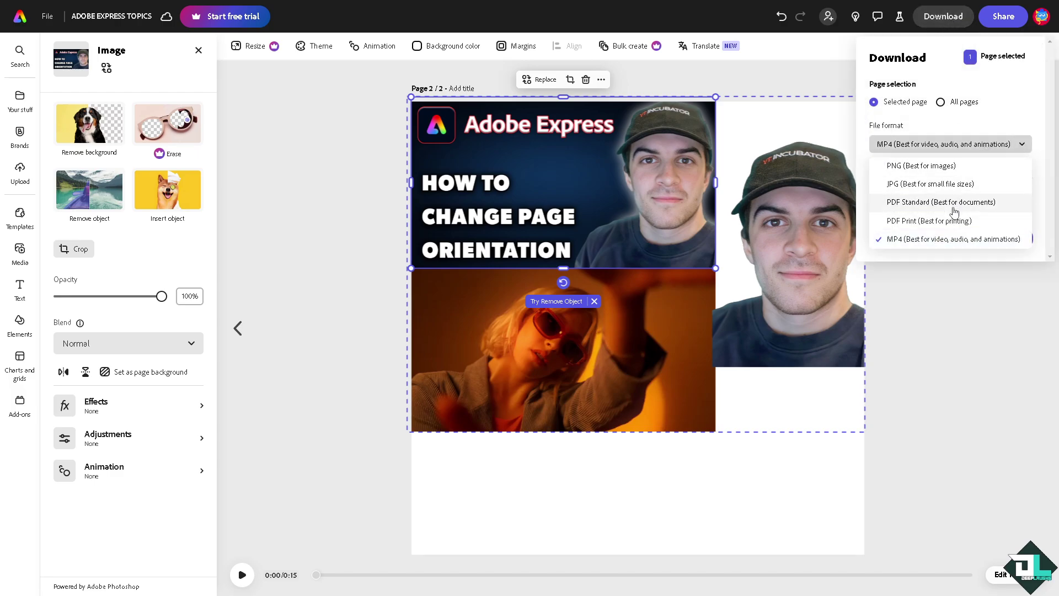
left_click(1009, 97)
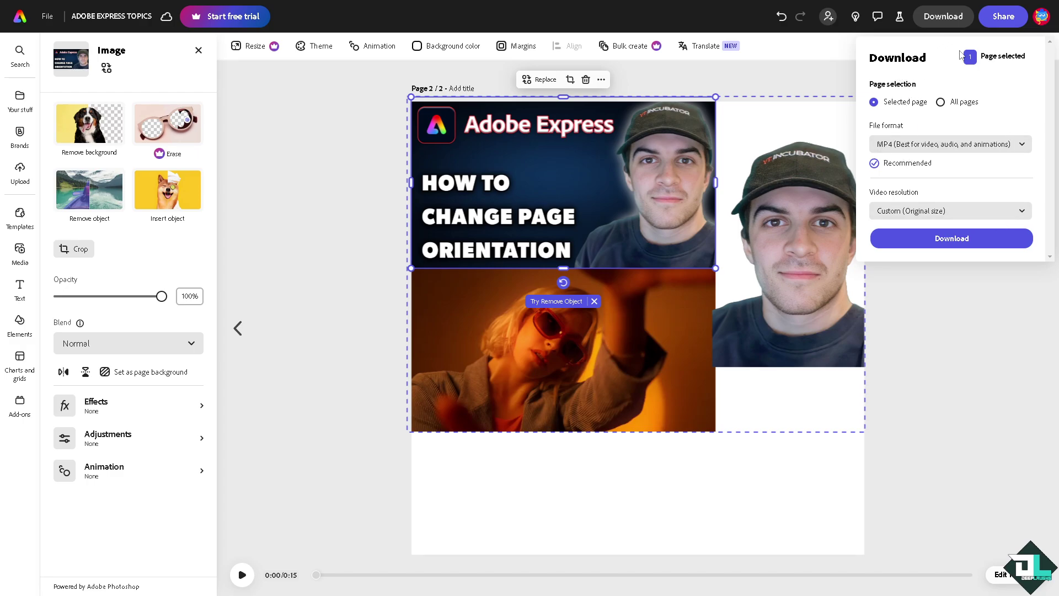
left_click(999, 22)
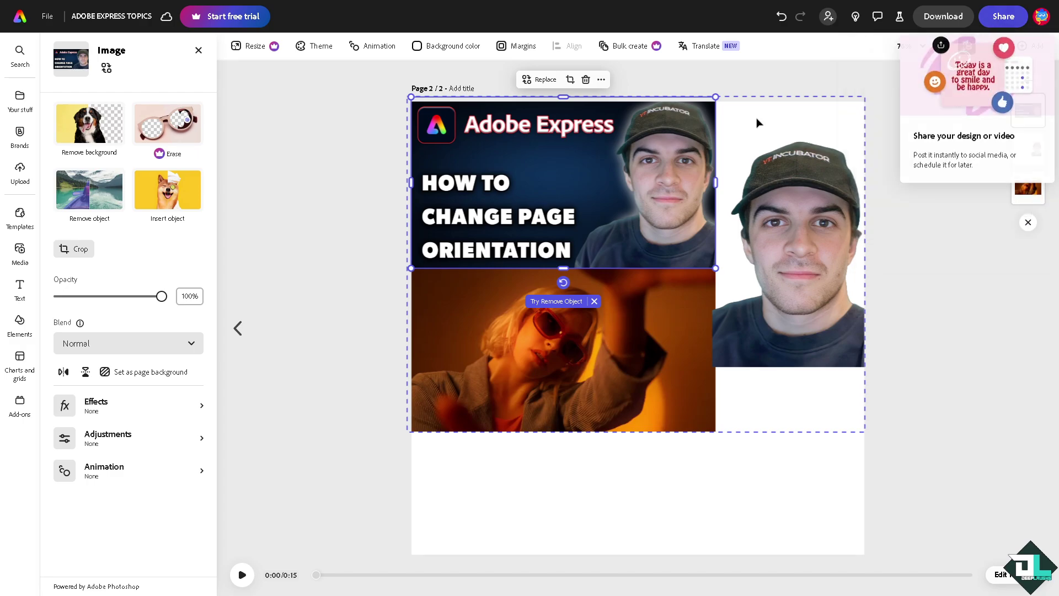
Step: Look over the Share options without changes, then play the page 2 preview
left_click(441, 212)
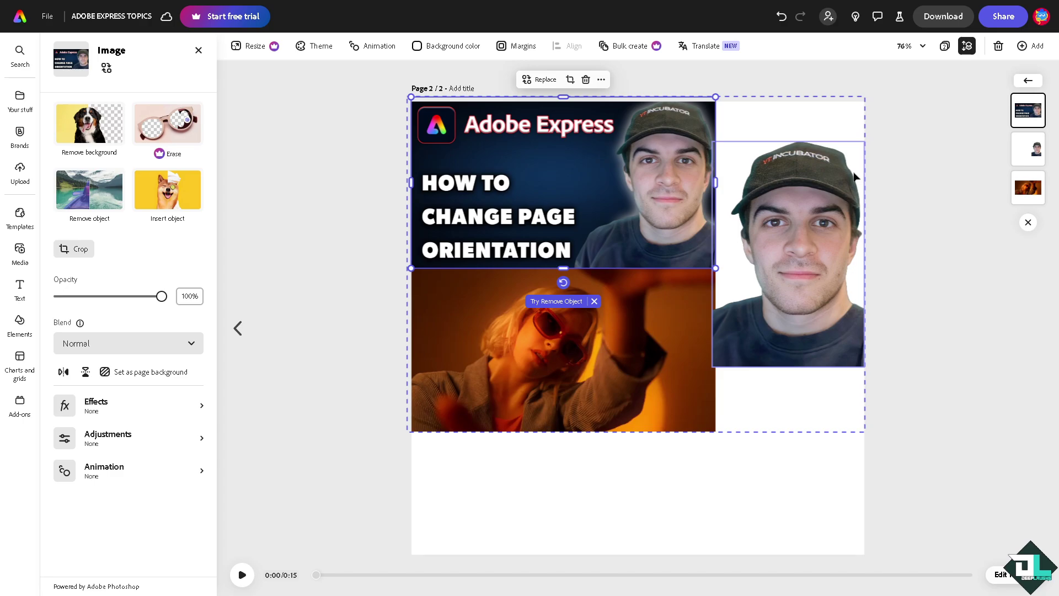
left_click(1003, 16)
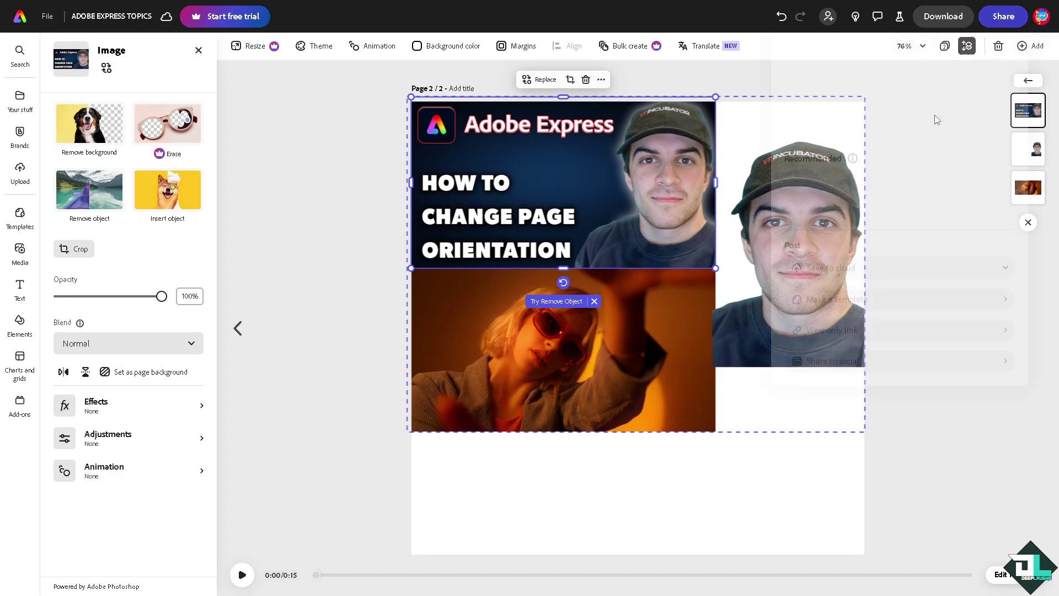
mouse_move(852, 162)
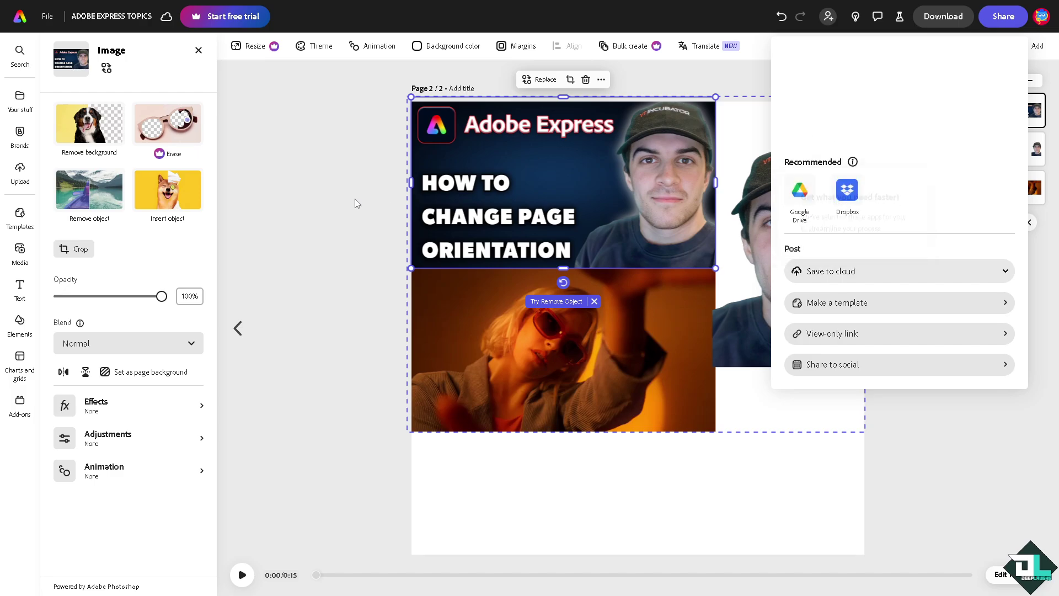
left_click(389, 362)
left_click(243, 574)
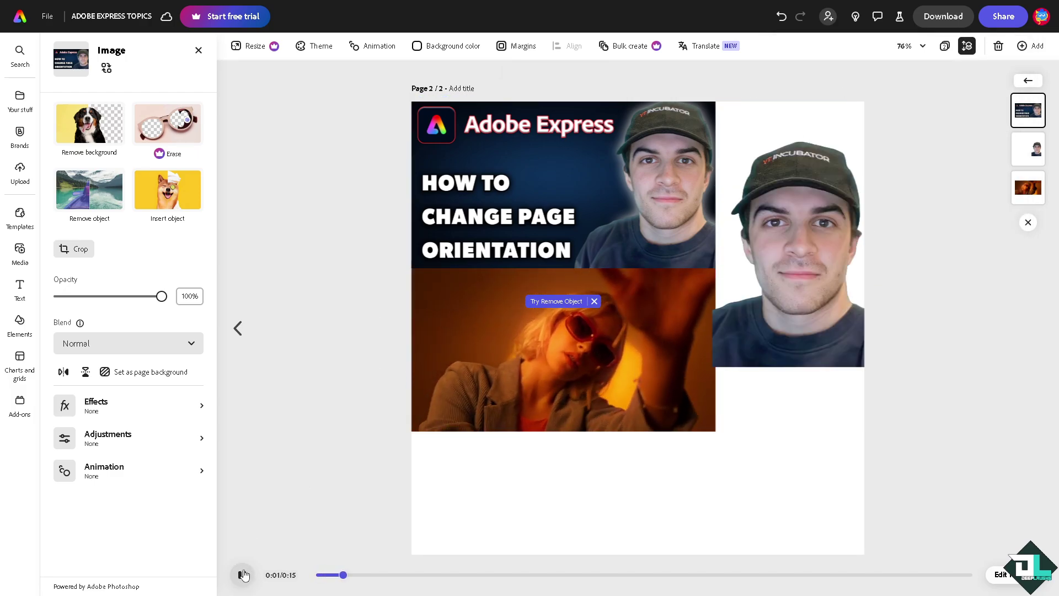